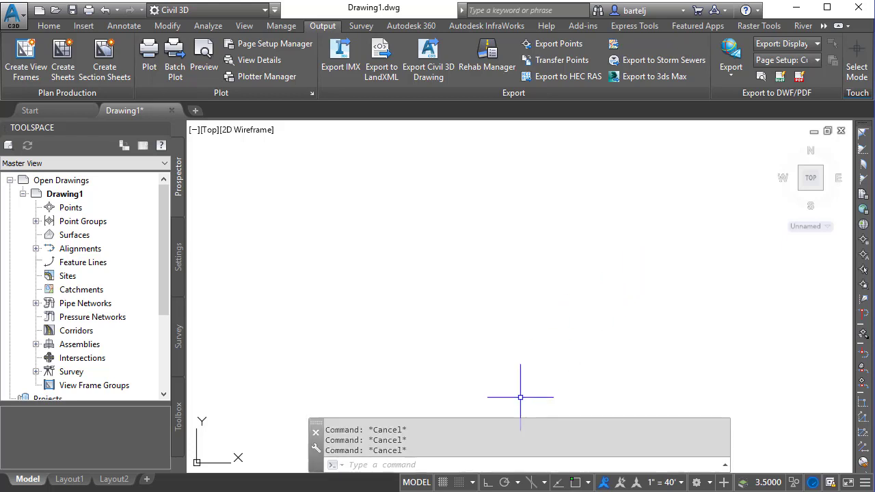
Step: Switch to File Explorer and review the contents of Survey 01.txt in the Tuesday folder, closing both windows when done
key(super+e)
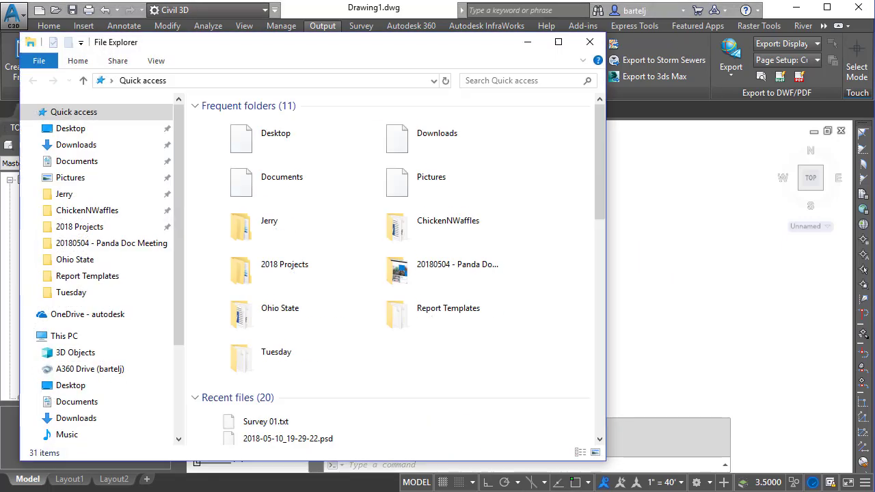
click(90, 293)
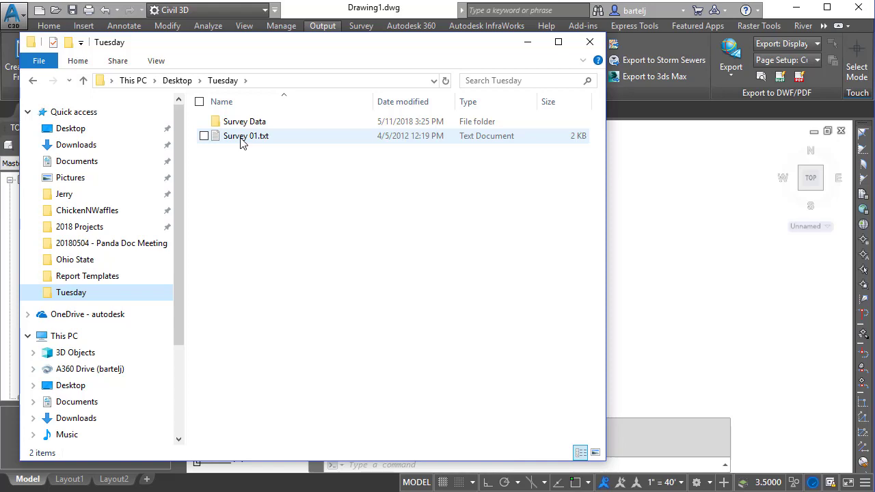
double_click(242, 136)
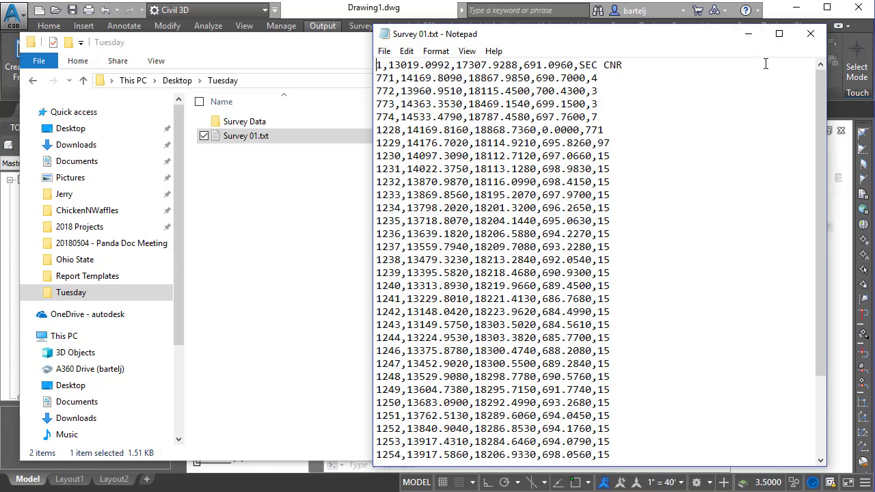
click(810, 35)
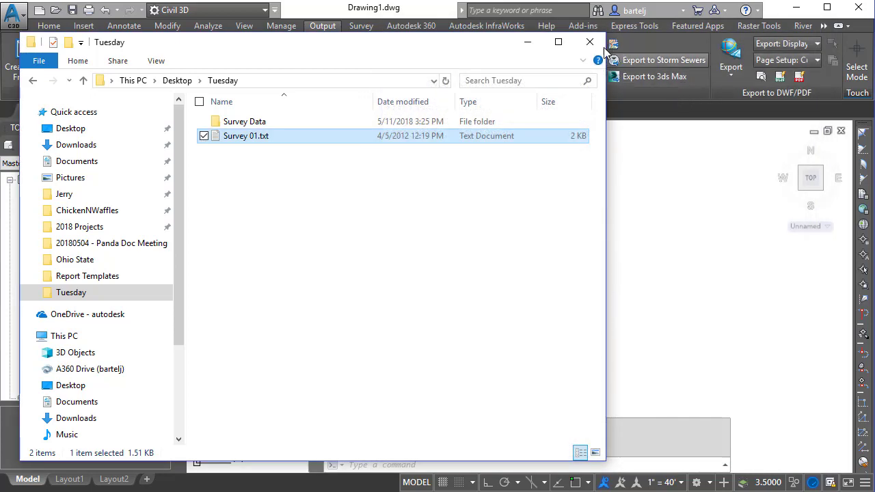
click(587, 38)
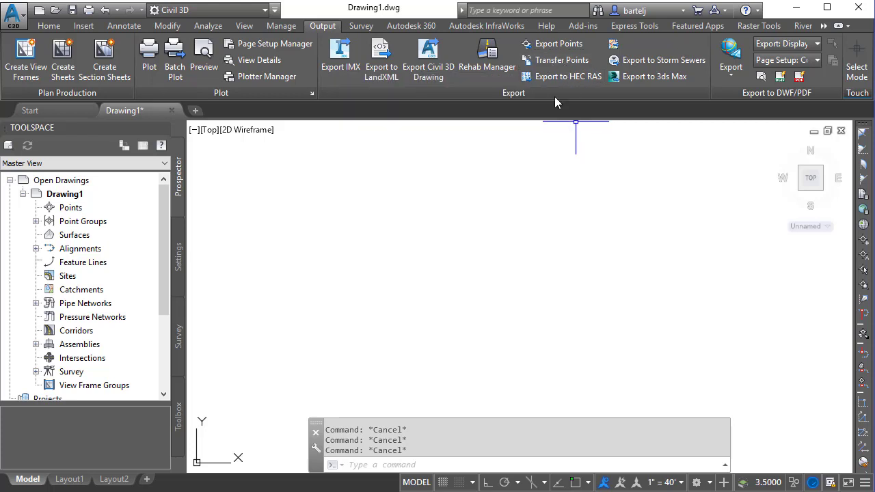
Step: Start Transfer Points with source format PNEZD (comma delimited) and add Survey 01.txt as the source file
click(556, 62)
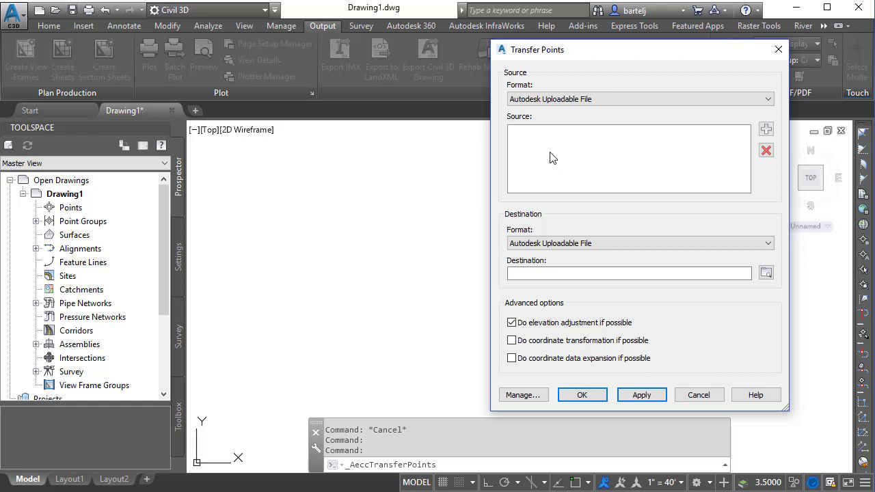
click(769, 101)
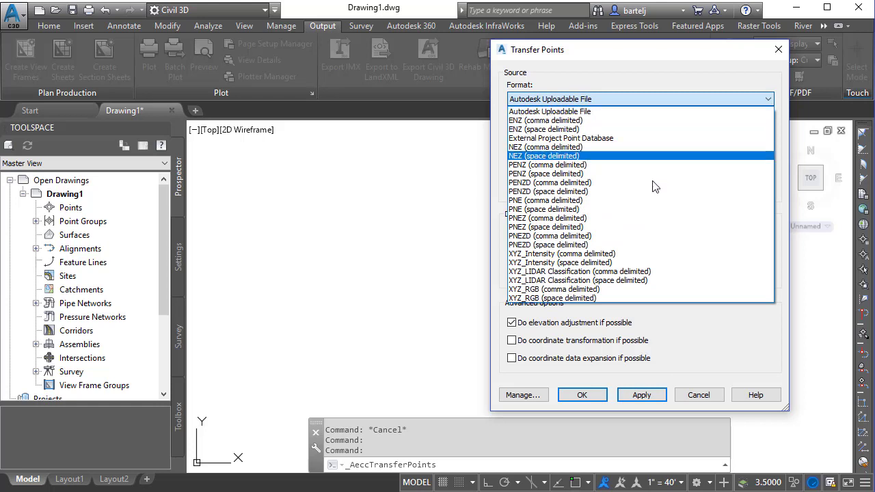
click(588, 235)
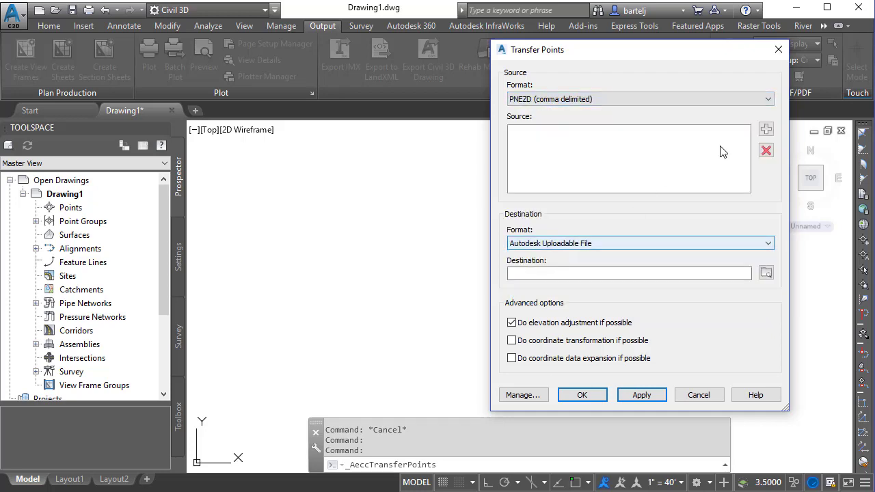
click(766, 129)
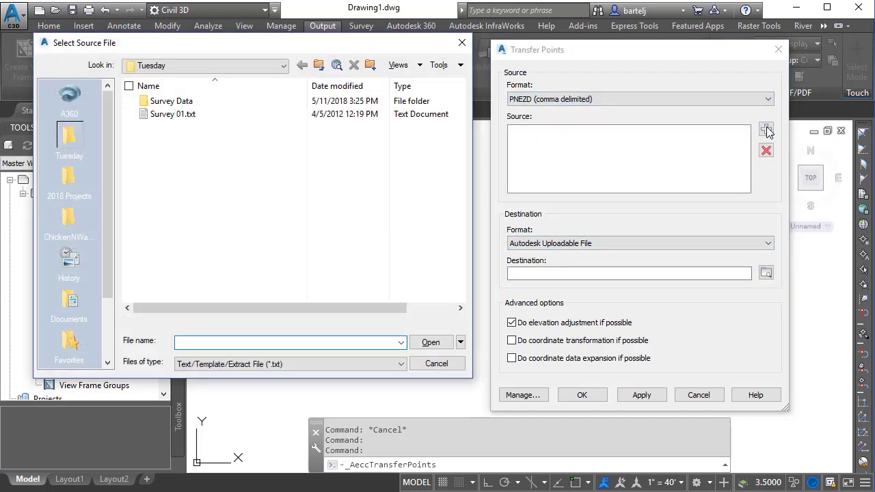
click(186, 119)
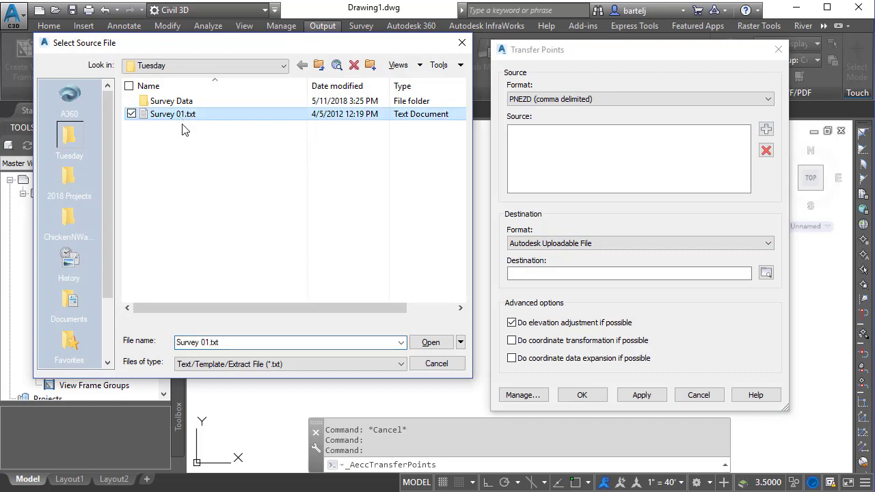
click(437, 345)
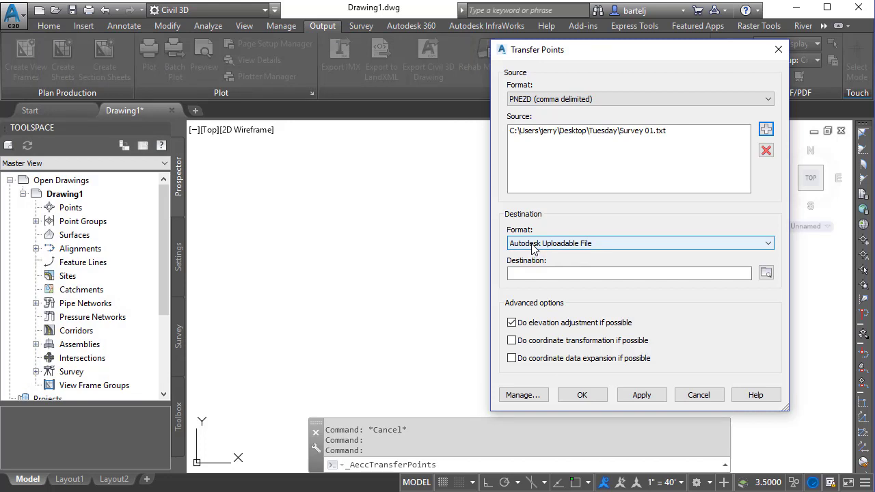
Step: Set the destination format to PENZ (space delimited) and the destination file to Survey Converted in the Tuesday folder
click(770, 241)
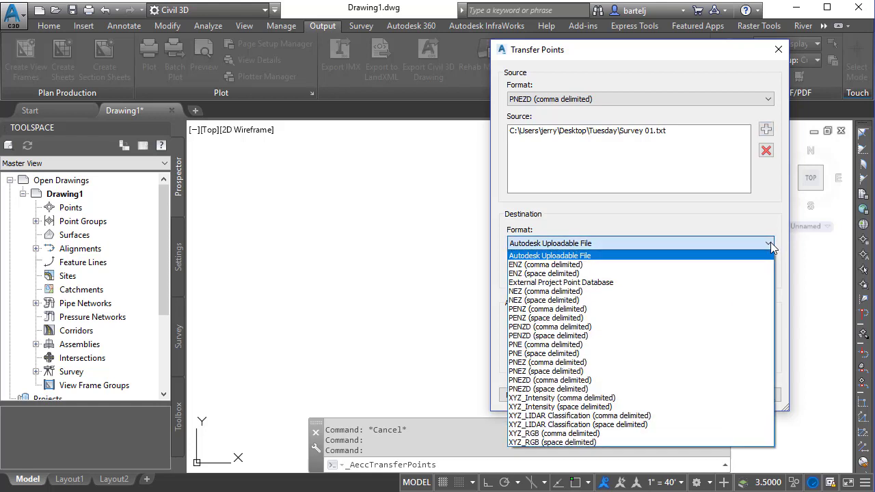
click(575, 318)
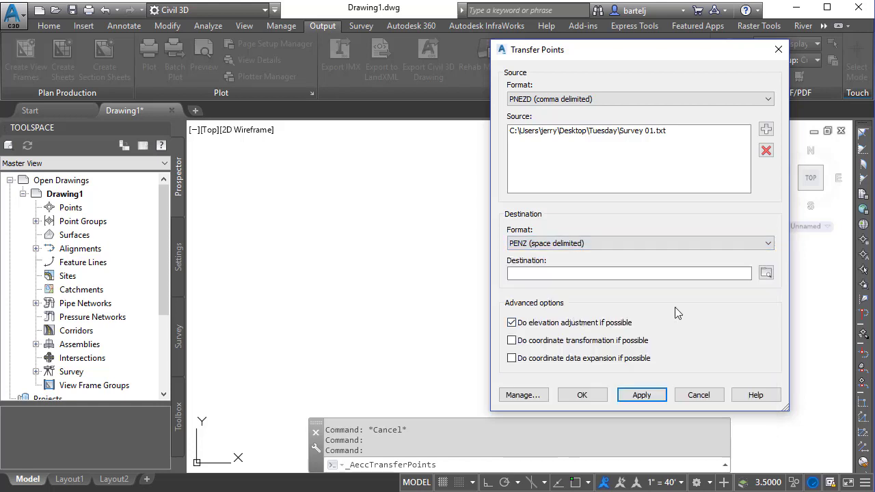
click(766, 273)
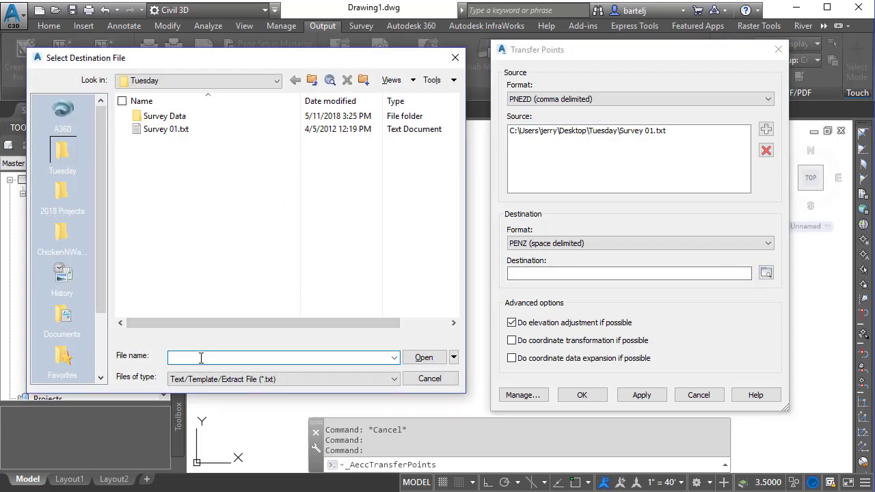
text(Survey Converted)
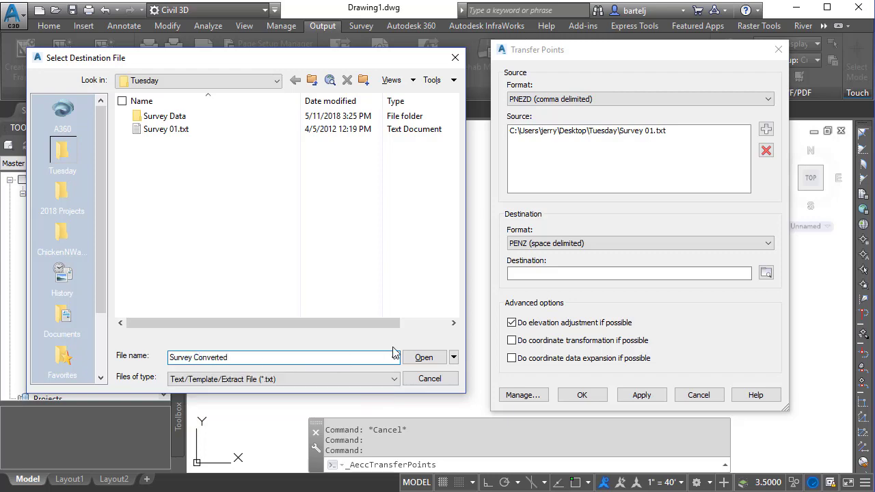
click(423, 357)
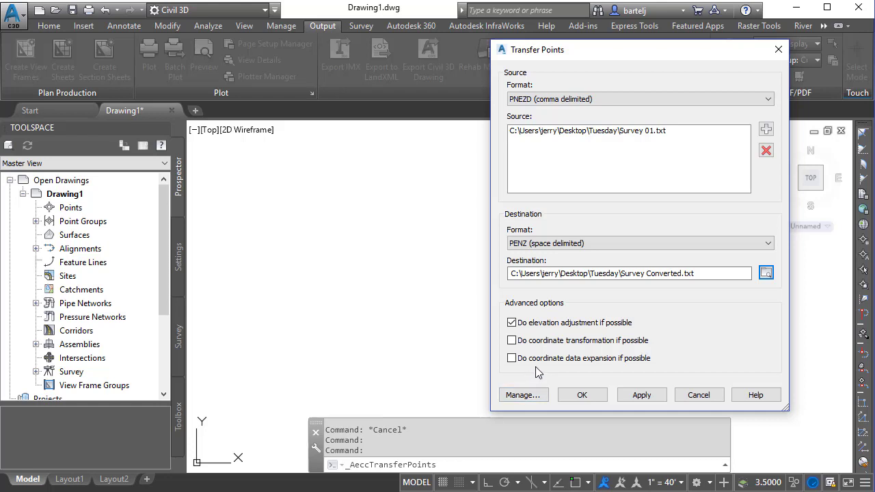
Step: Open the definition of the PNEZD (comma delimited) point file format from the list of managed formats
click(523, 395)
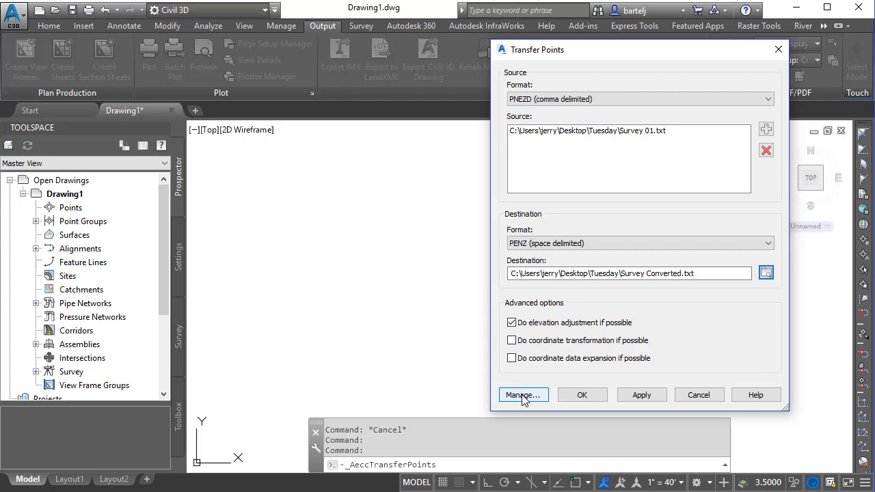
click(523, 396)
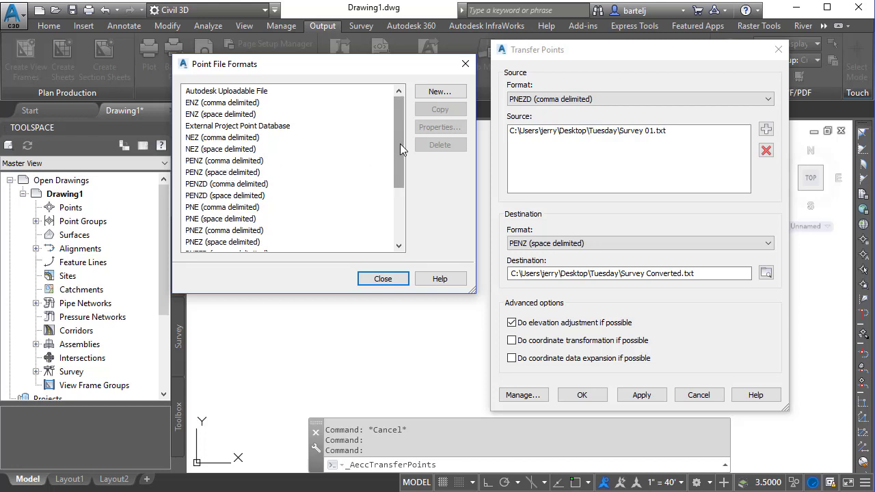
drag(400, 144, 401, 189)
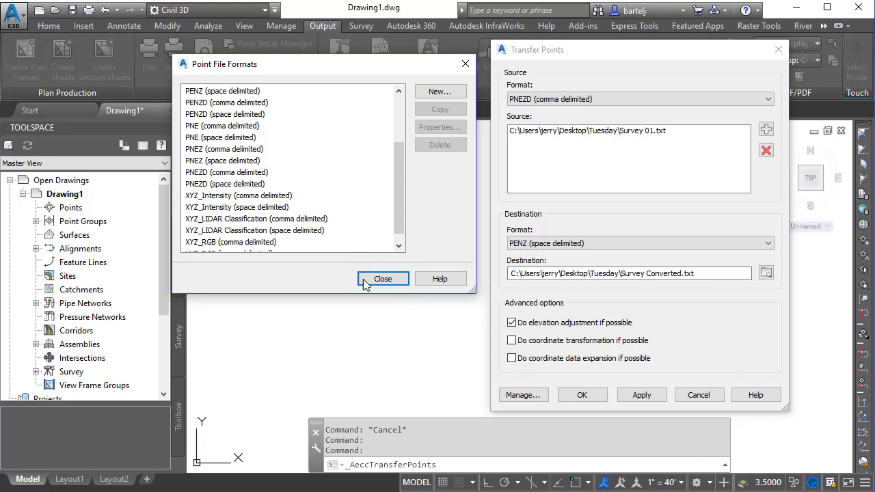
click(206, 173)
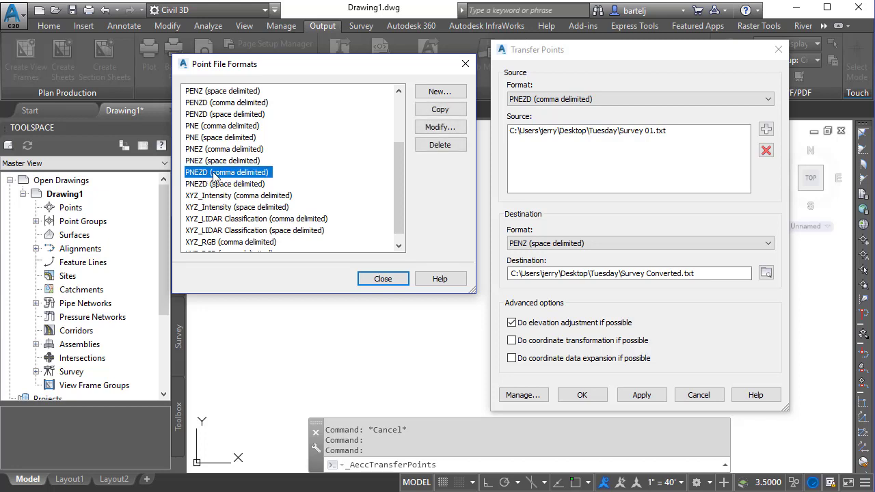
click(452, 129)
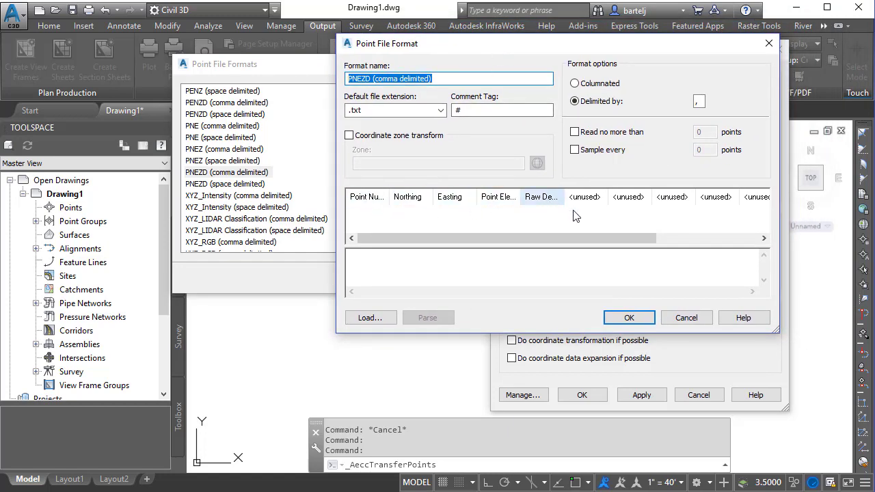
Step: Examine the column names available for the format's first unused column, cancel without changes and close the format manager
click(594, 197)
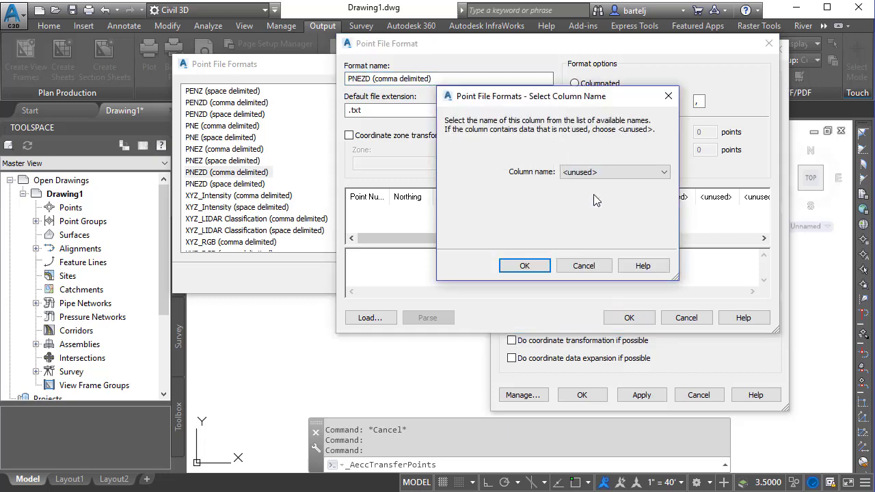
click(660, 173)
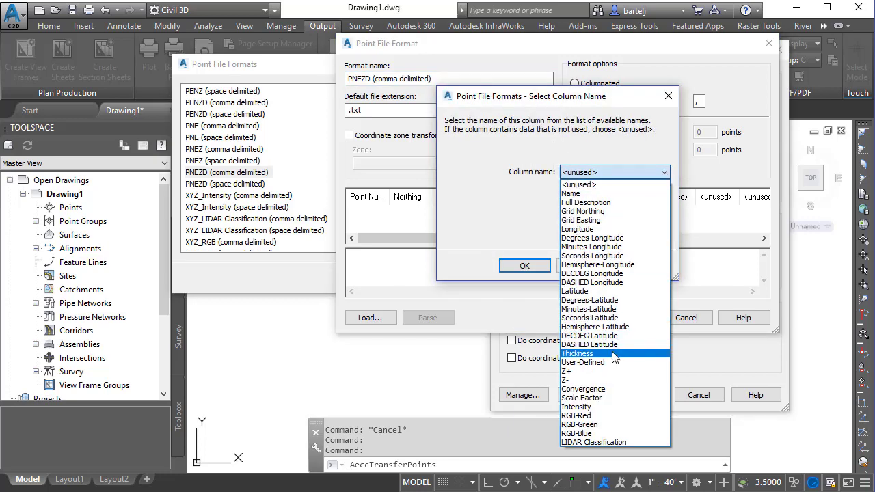
click(527, 222)
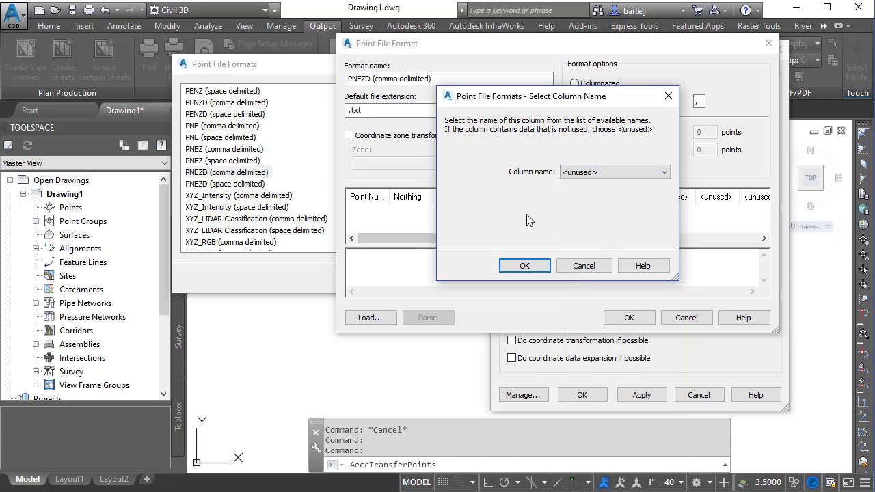
click(575, 269)
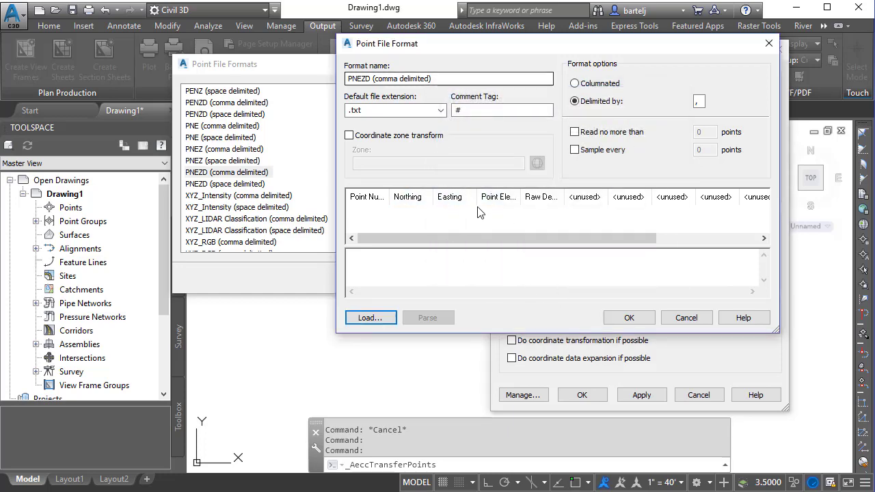
click(686, 318)
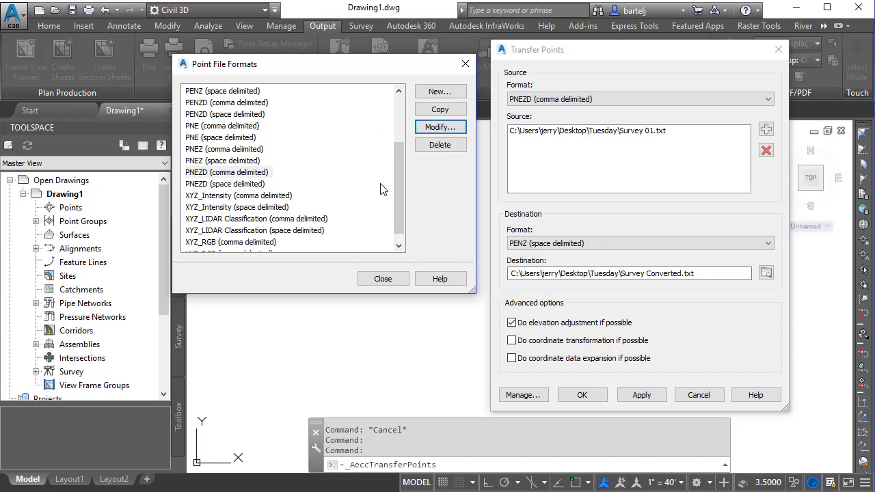
mouse_move(397, 186)
mouse_down()
mouse_move(395, 134)
mouse_move(396, 202)
mouse_up()
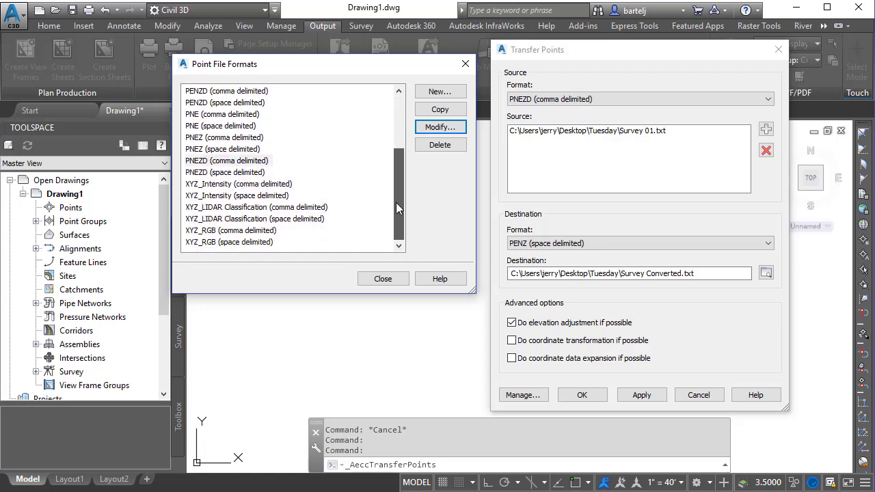
click(382, 278)
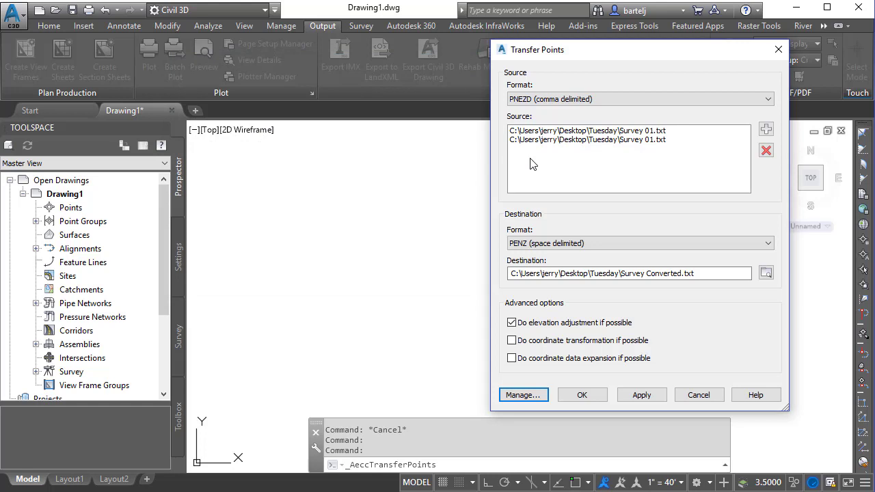
Step: Remove the duplicate Survey 01.txt entry from the source list and run the point transfer
click(557, 141)
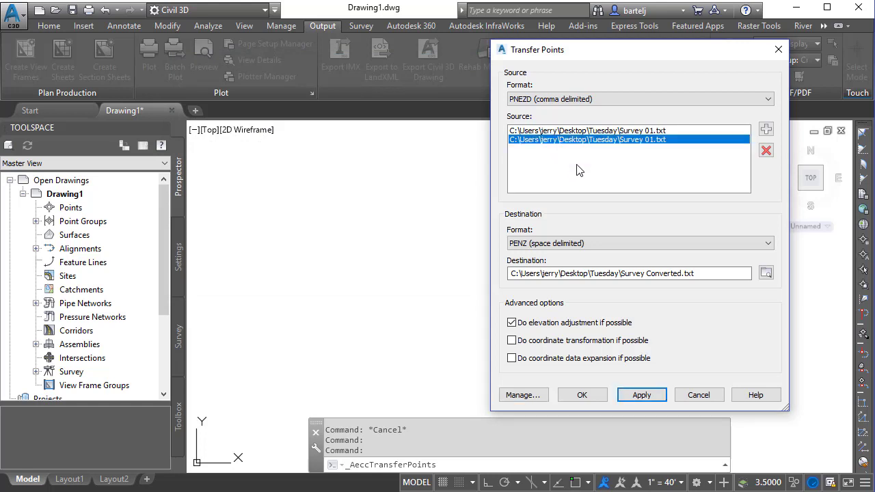
click(766, 149)
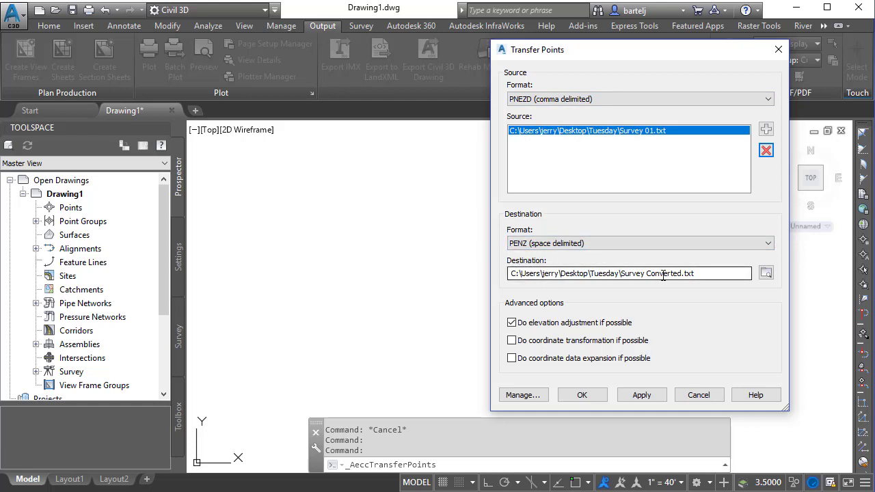
click(582, 396)
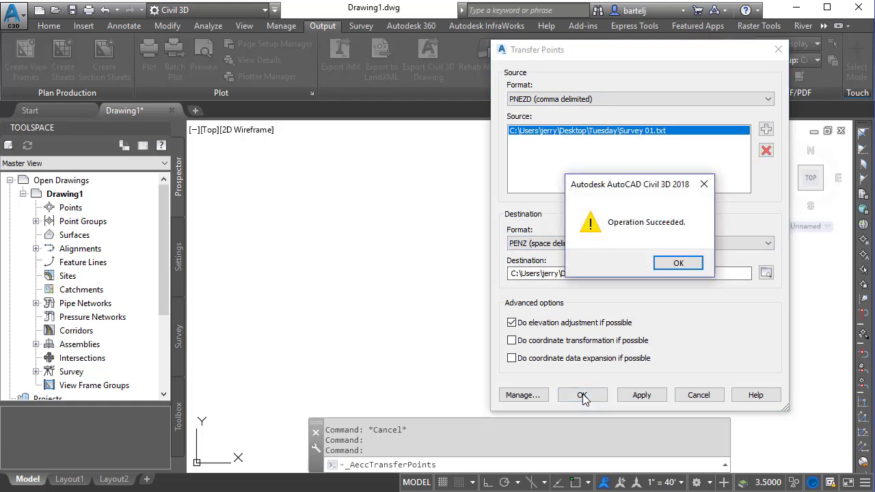
click(678, 264)
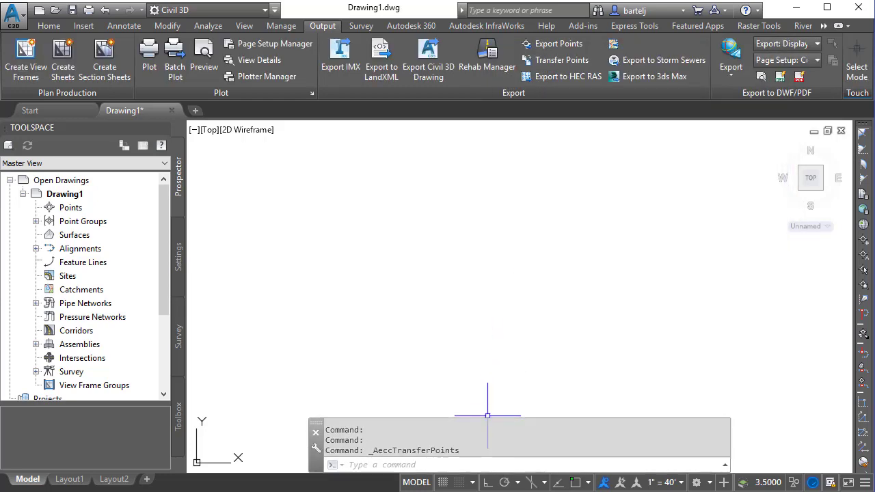
Step: Switch to File Explorer and open the original Survey 01.txt from the Tuesday folder
key(super+e)
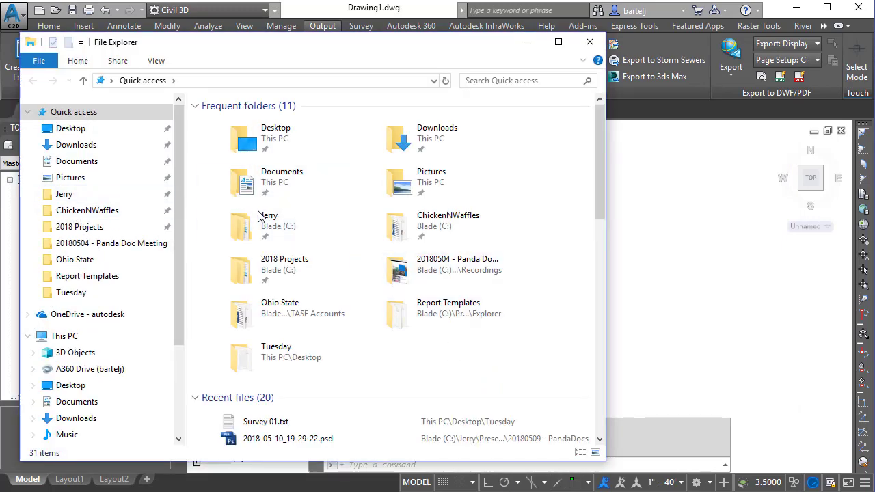
click(76, 293)
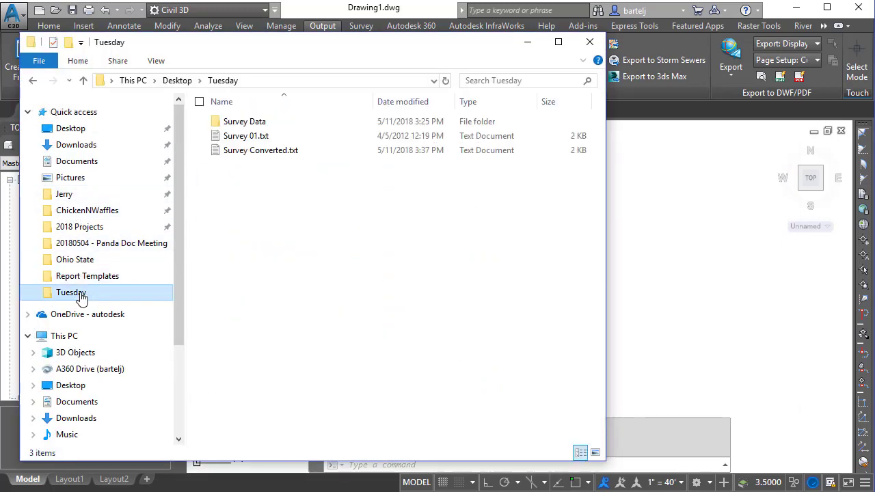
double_click(244, 136)
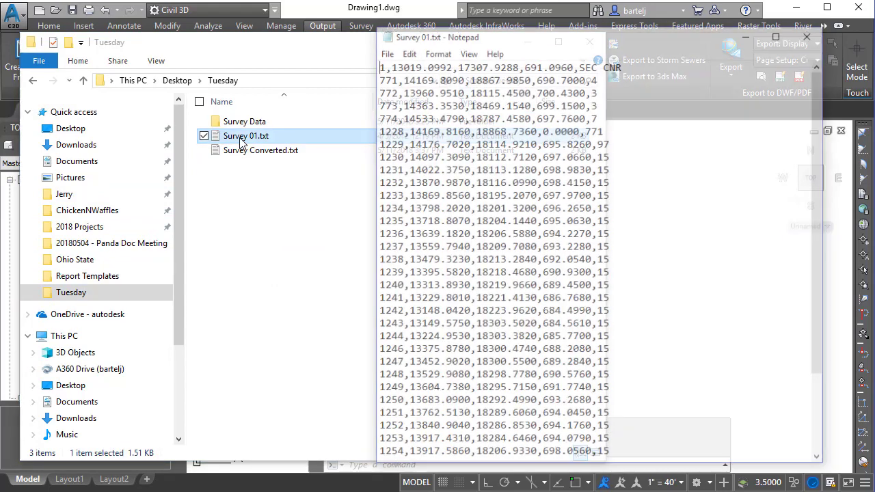
Step: Open Survey Converted.txt and arrange it side by side with the original Survey 01.txt to compare column order and delimiters
drag(518, 40, 649, 38)
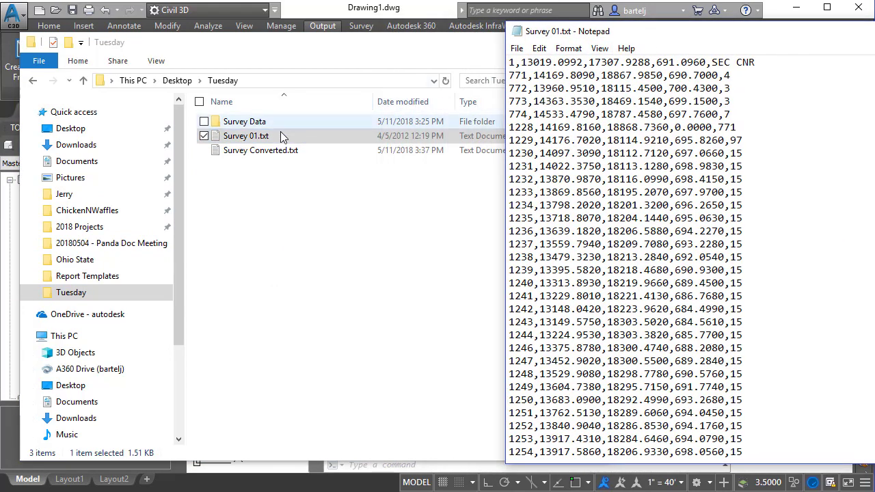
double_click(260, 151)
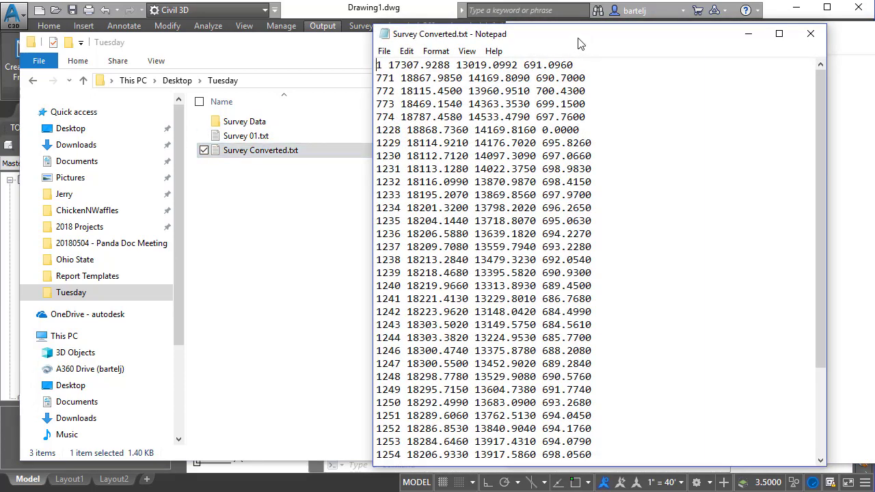
drag(578, 42, 384, 40)
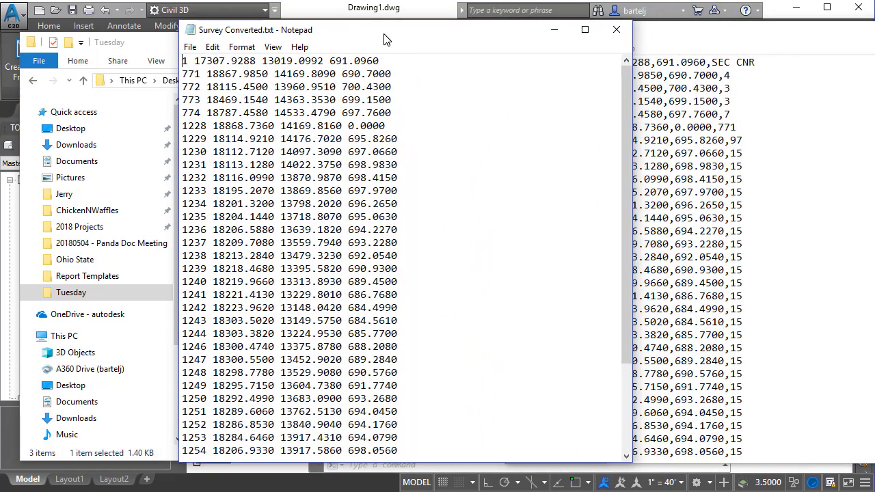
click(780, 123)
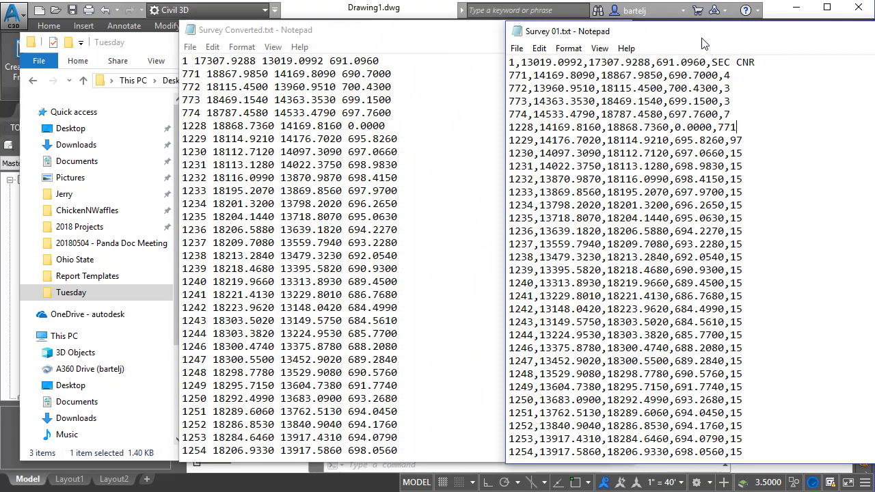
drag(699, 36, 644, 36)
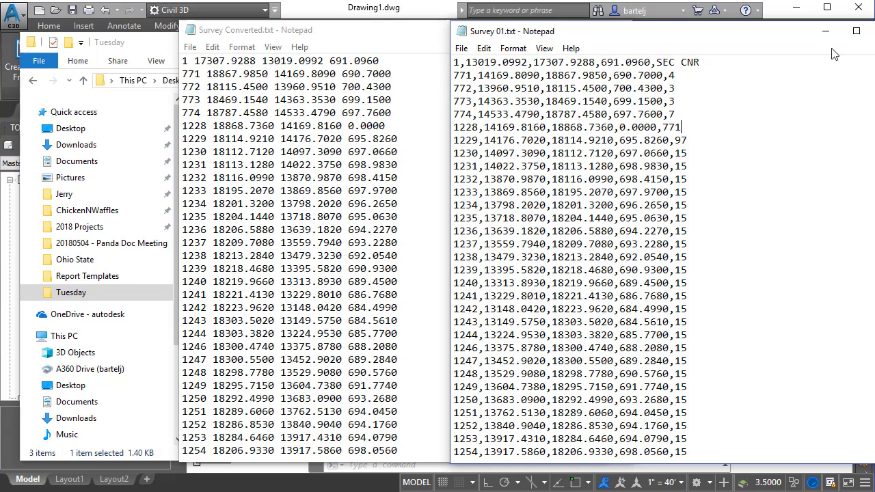
Step: Close both text files and the Tuesday folder window to return to the Civil 3D drawing
click(872, 31)
click(611, 31)
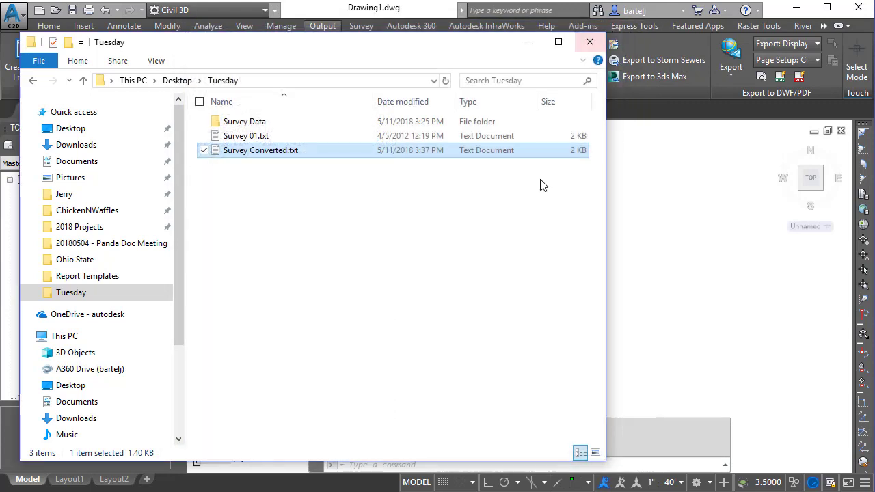
click(591, 39)
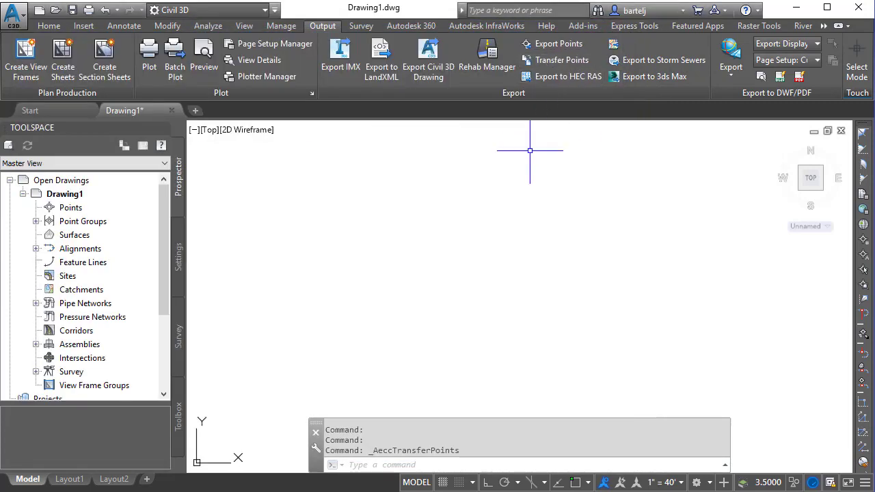